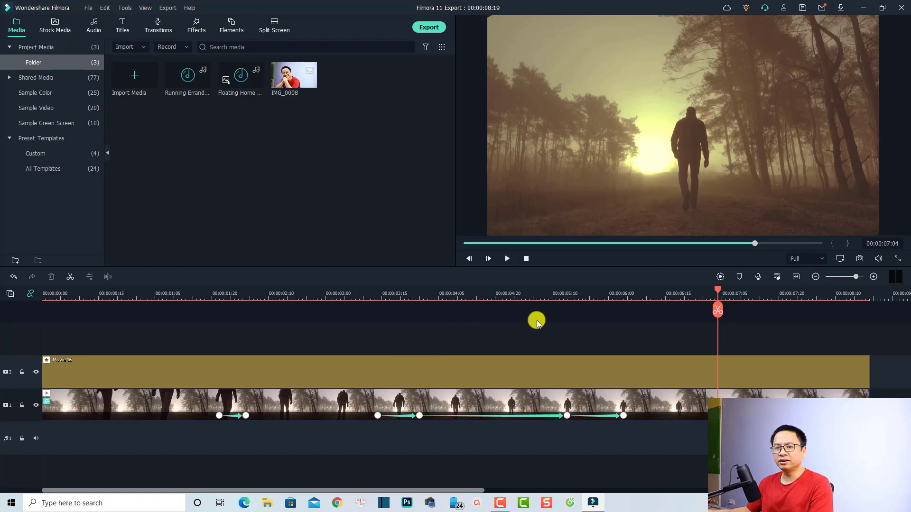
- Clear all clips from the timeline, place the downloaded foggy-forest walking clip at the start of video track 1, and fit it to the timeline
left_click_drag(649, 320, 260, 459)
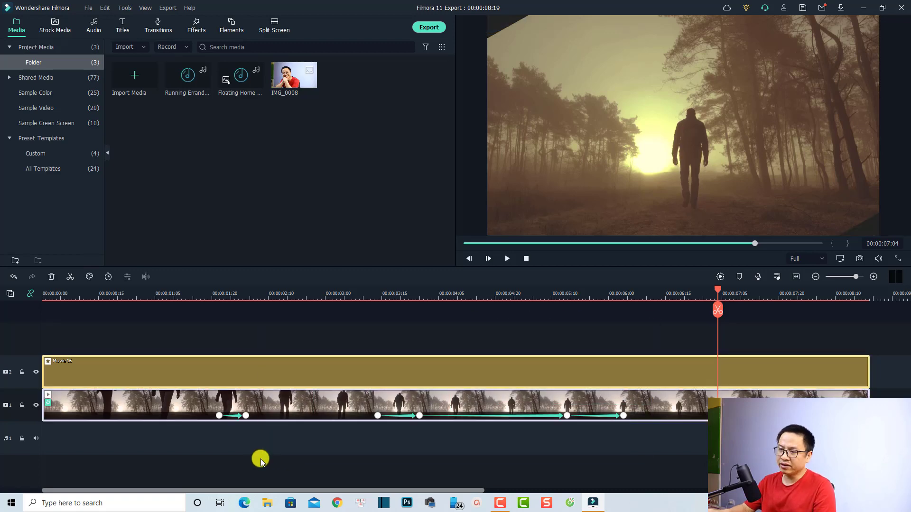
key("Delete")
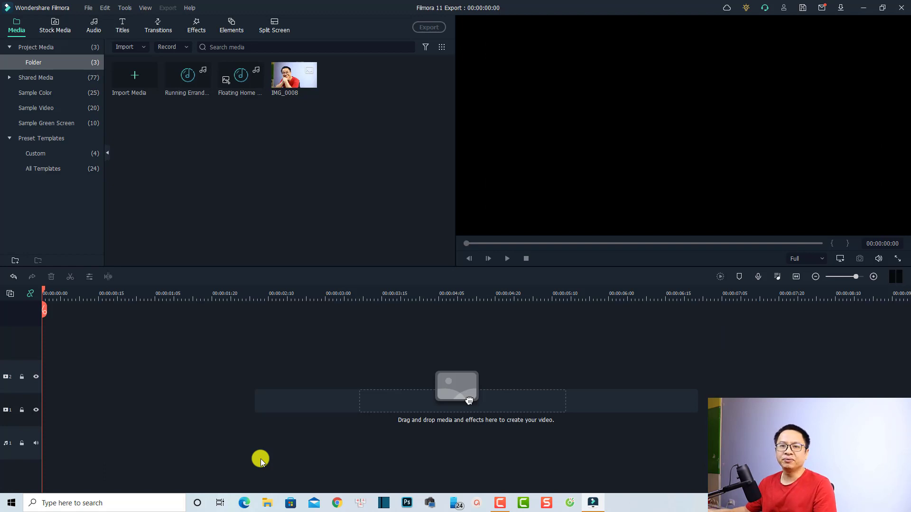
left_click(55, 25)
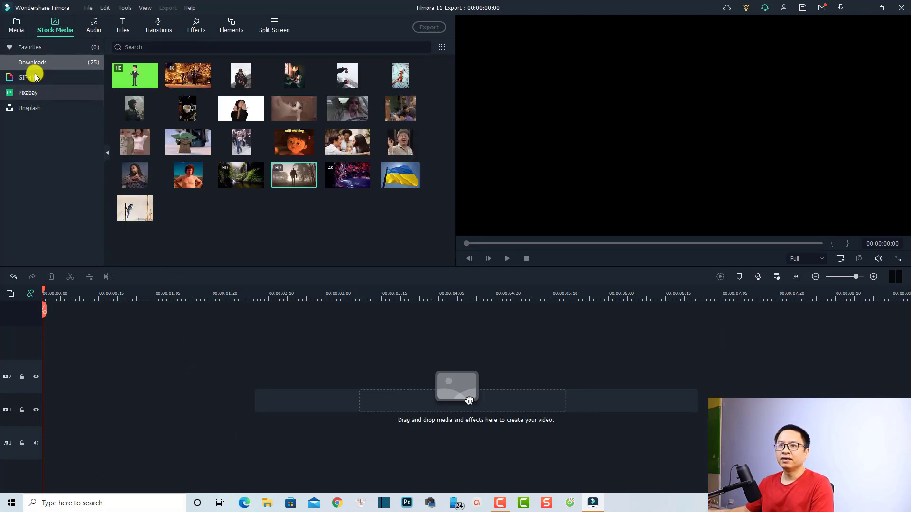
mouse_move(197, 87)
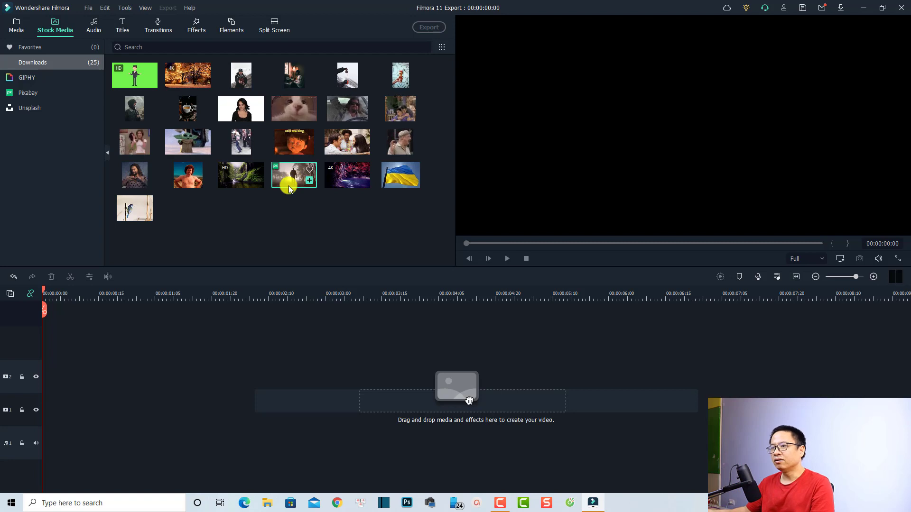
left_click_drag(220, 270, 39, 419)
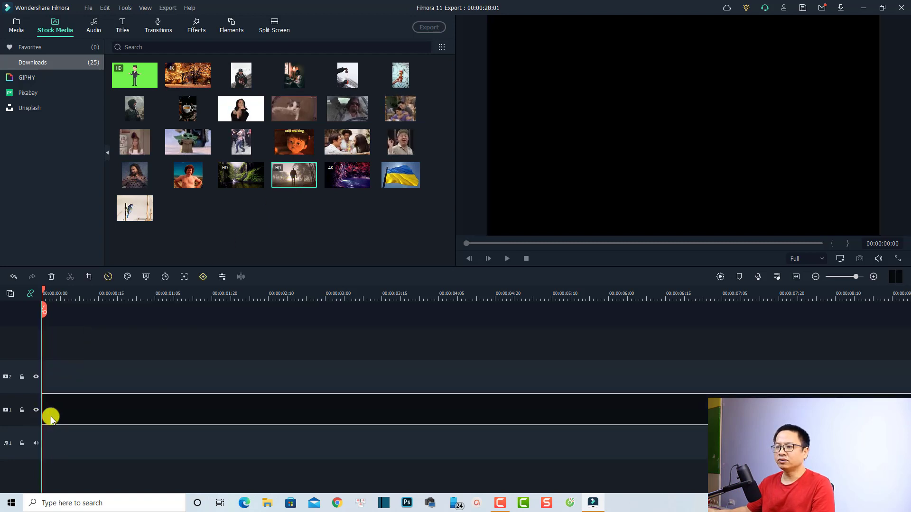
left_click(796, 279)
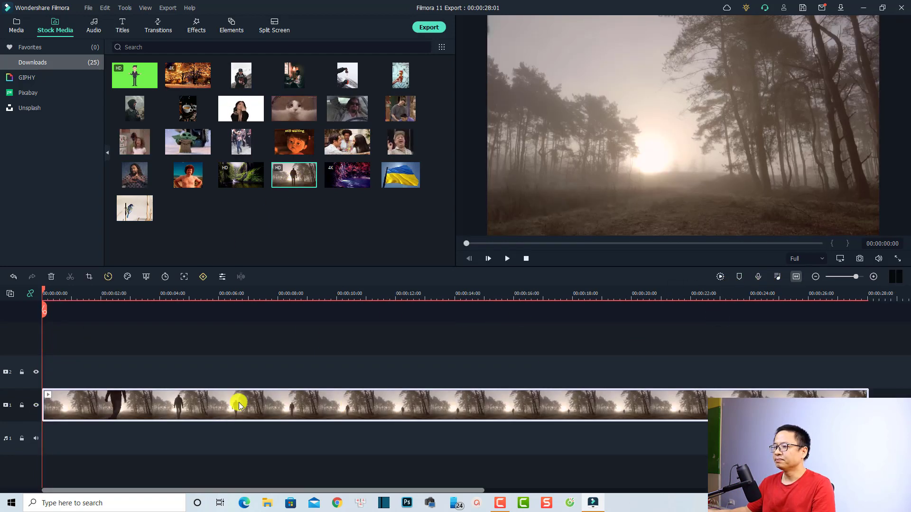
- Preview the walking clip from about 3 seconds in and select it on the timeline
left_click(147, 358)
key("space")
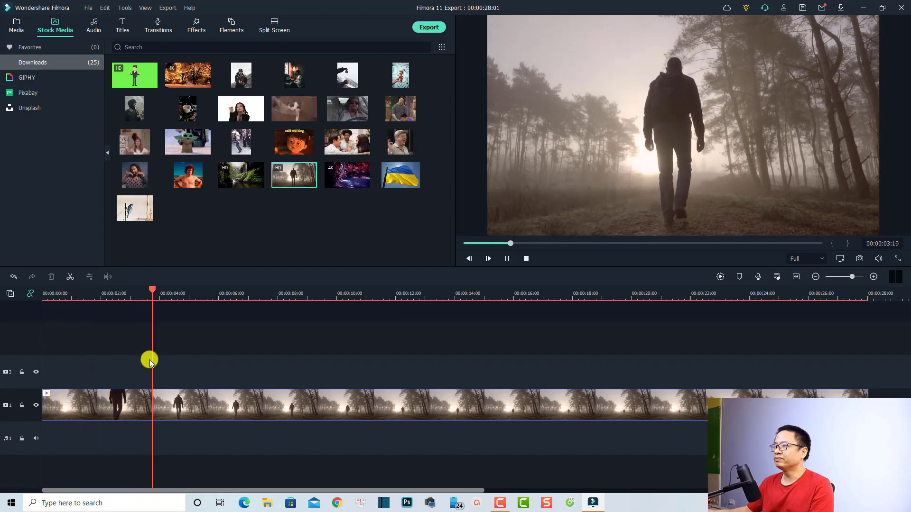
key("space")
left_click(195, 397)
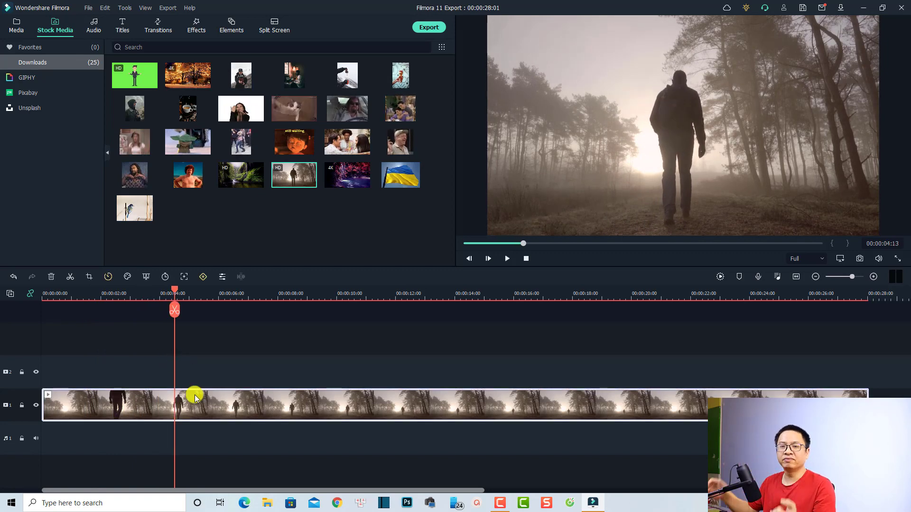
- Apply the Oblique Open effect from the Opening category to the walking clip and preview it from the start
left_click(196, 30)
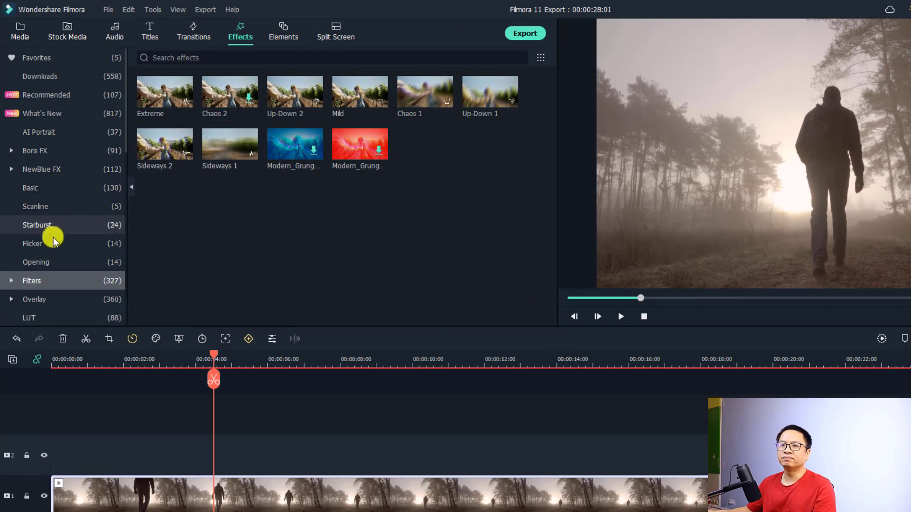
left_click(41, 263)
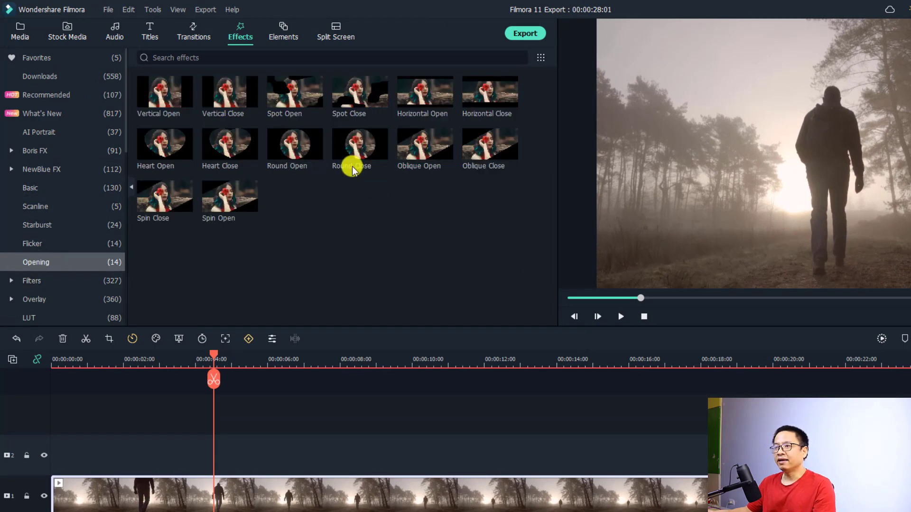
mouse_move(415, 155)
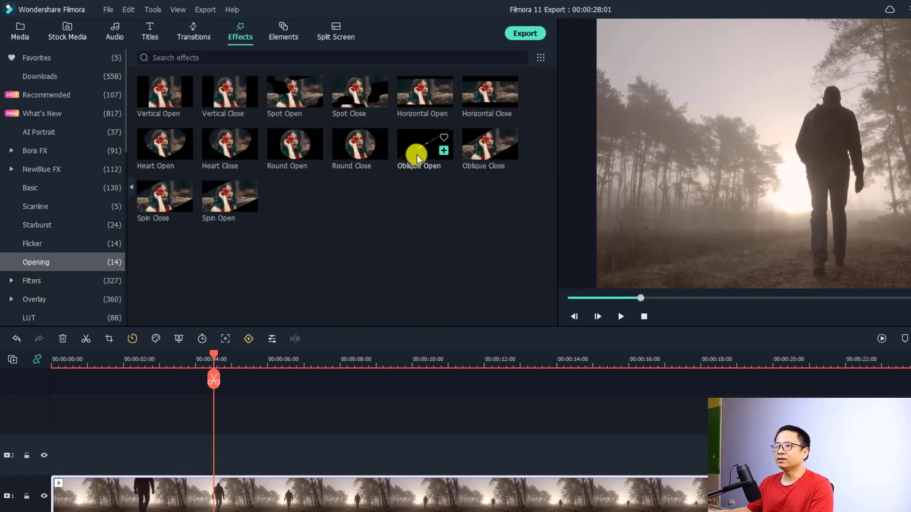
left_click_drag(417, 156, 72, 497)
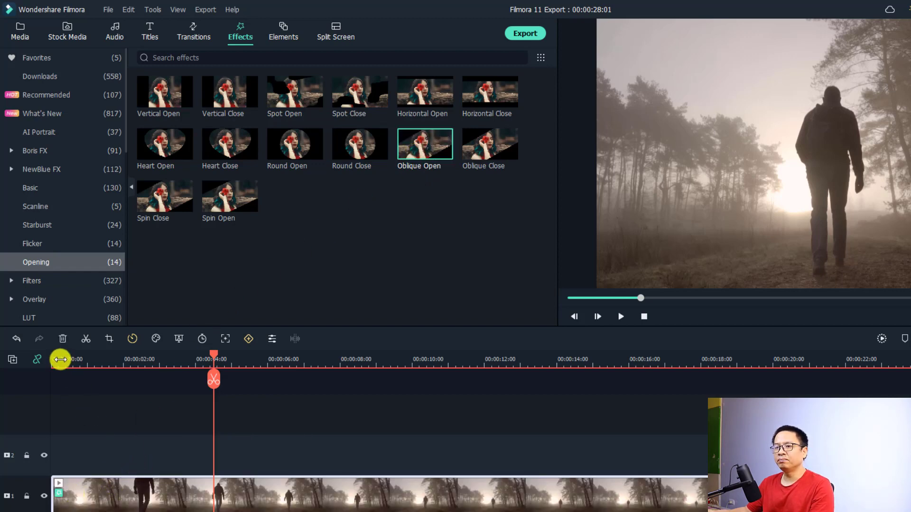
left_click(55, 359)
key("space")
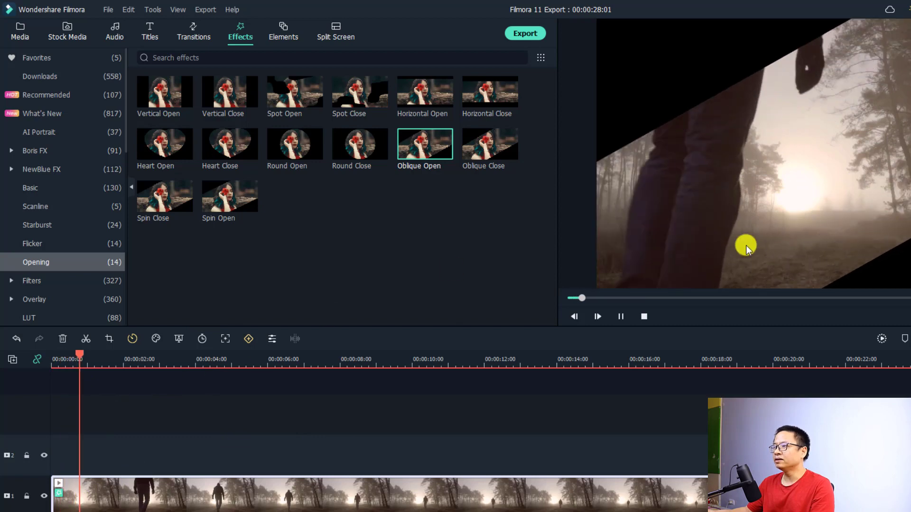
key("space")
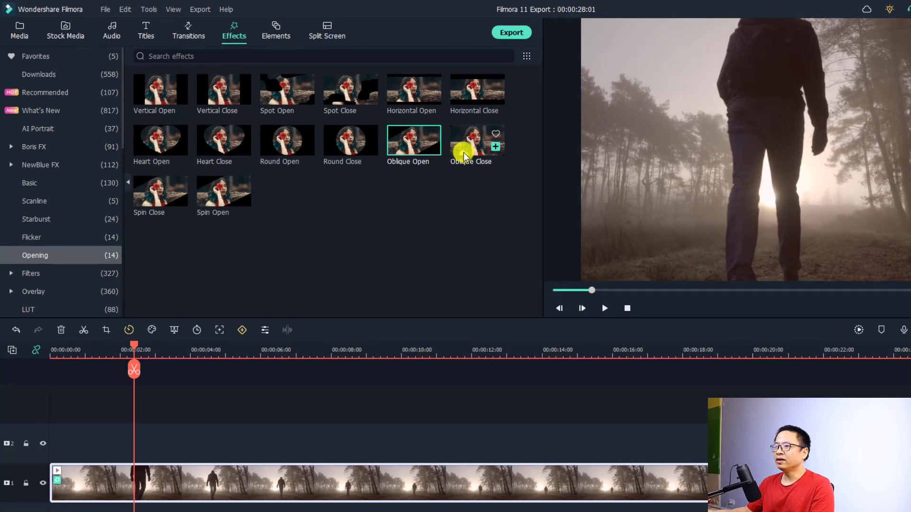
- Apply the Oblique Close effect to the walking clip and play the ending from 00:00:23:04
mouse_move(474, 156)
left_click(397, 129)
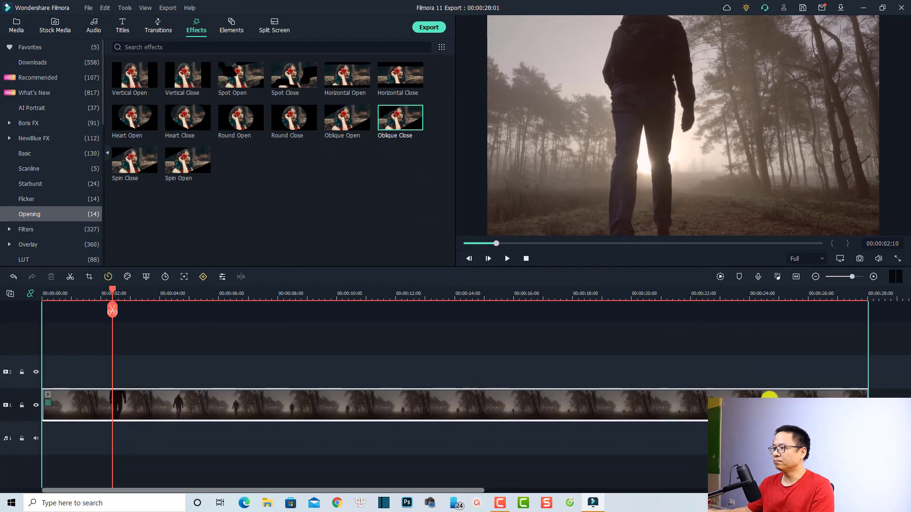
left_click(725, 294)
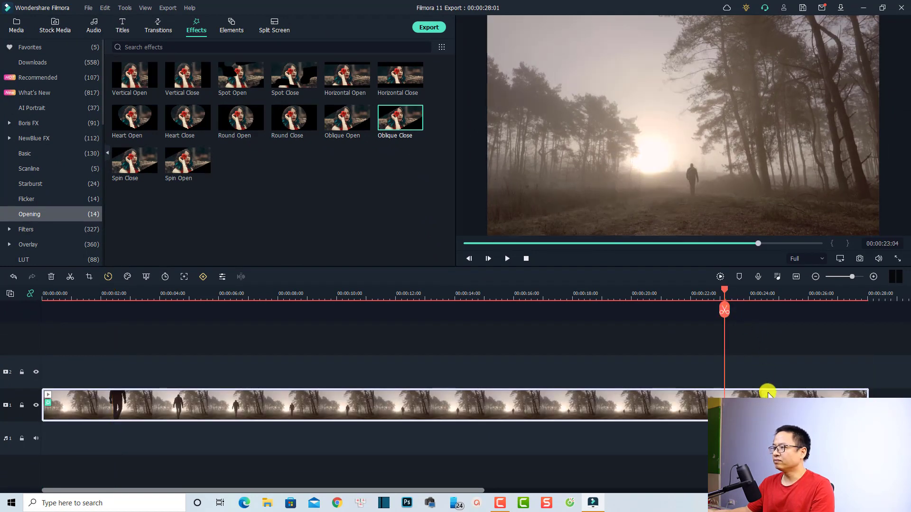
key("space")
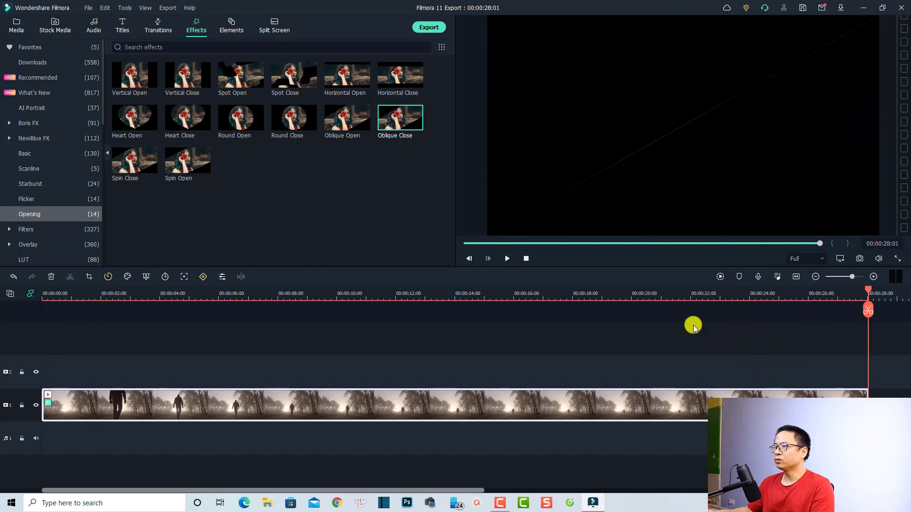
- Add an animation keyframe to the walking clip at 00:00:02:18 with the scale set to 190%
left_click(91, 293)
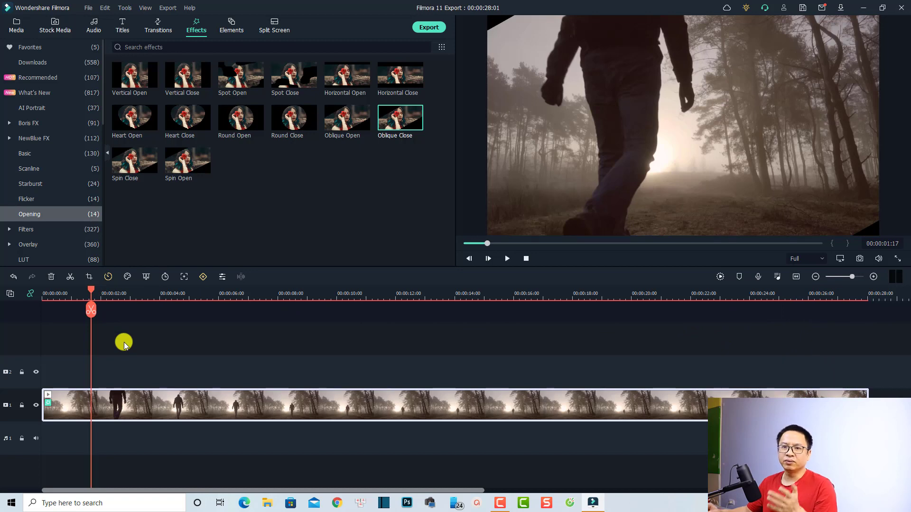
key("space")
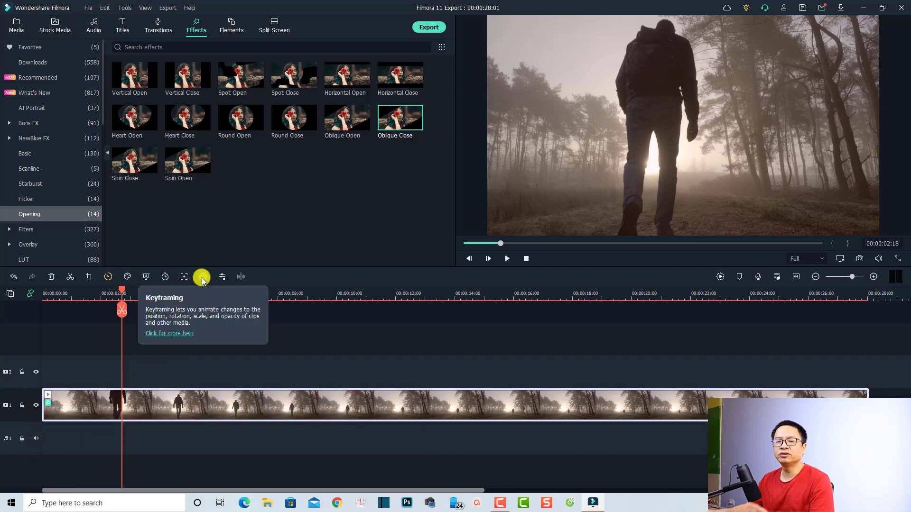
left_click(203, 278)
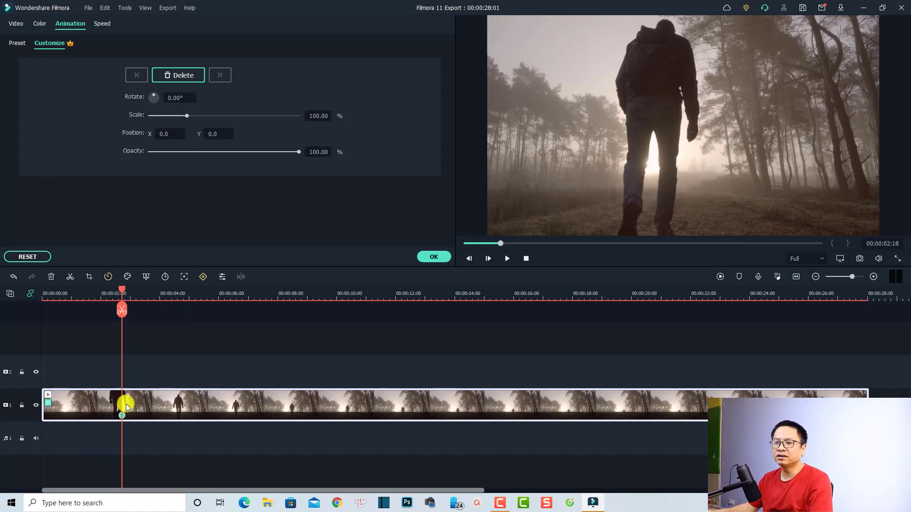
left_click(316, 117)
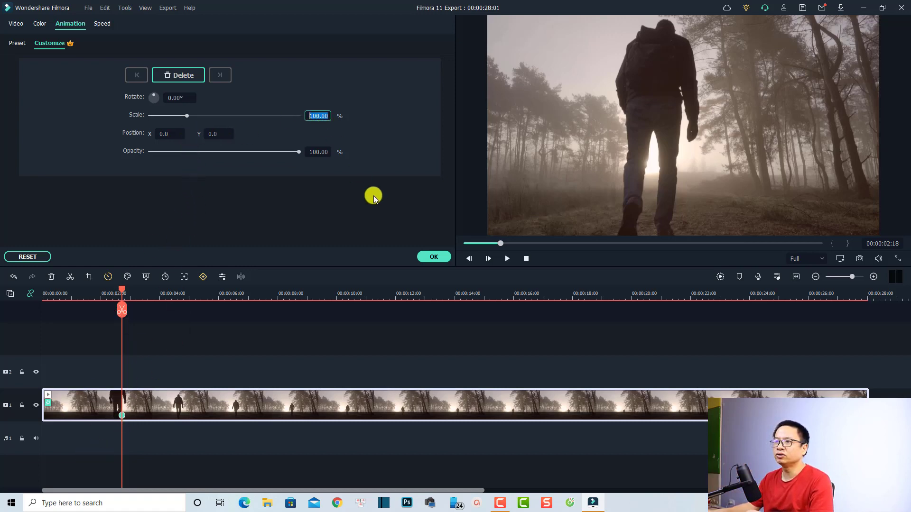
type("190")
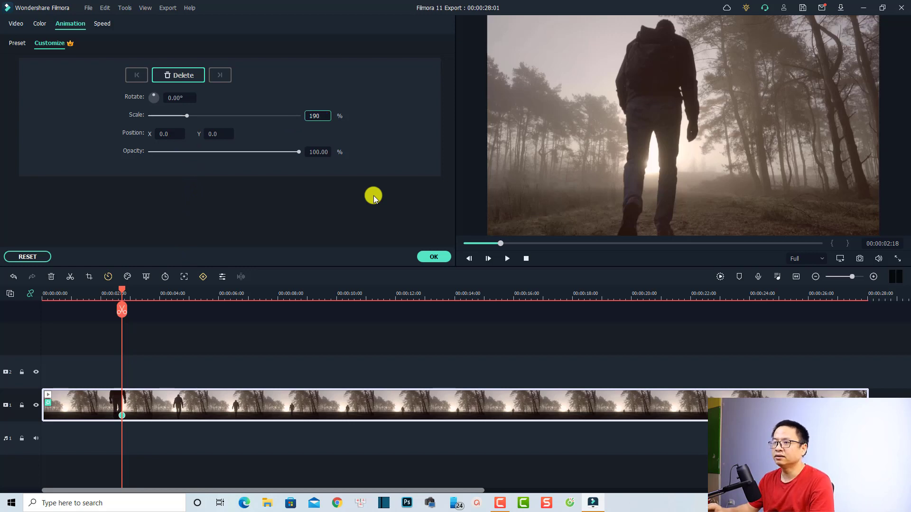
key("Return")
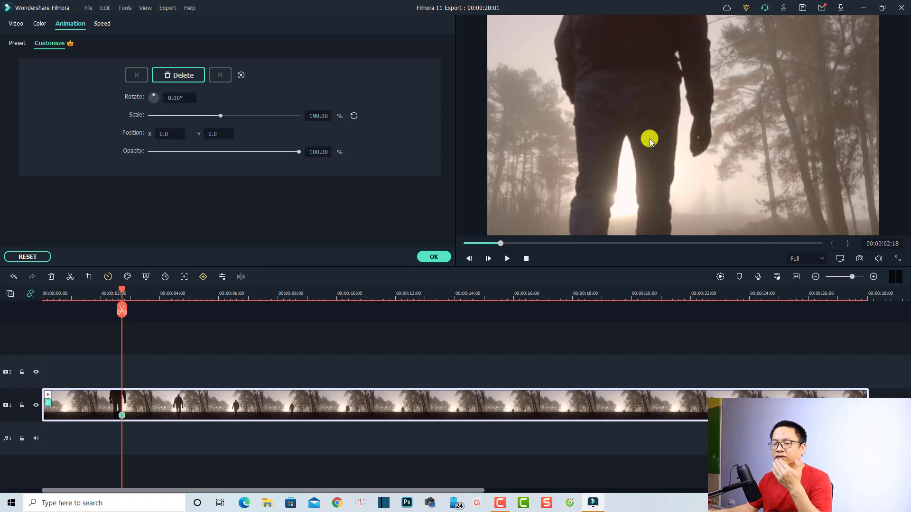
- Create a second keyframe at 00:00:03:10 by resetting the clip's scale to 100%
left_click(125, 292)
left_click_drag(124, 292, 141, 297)
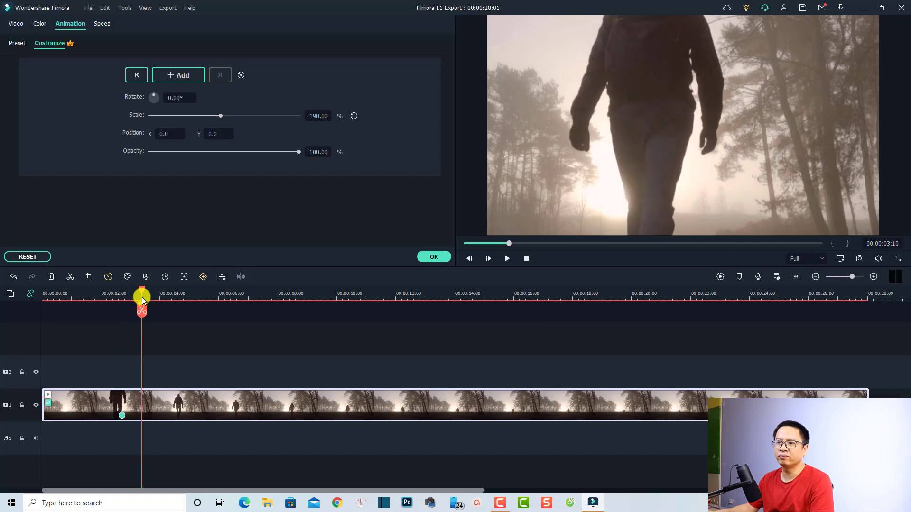
left_click(351, 117)
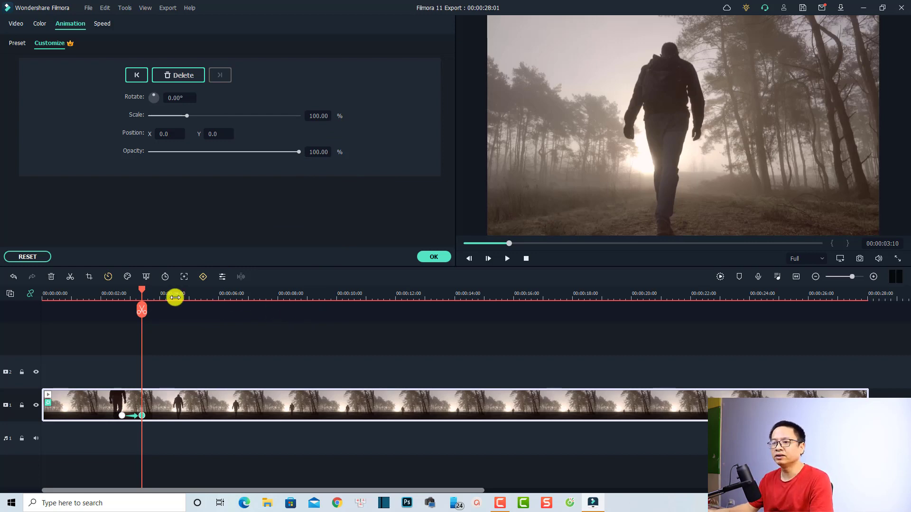
- Play back the zoom-out animation and add a keyframe at 00:00:06:12 that holds the 100% scale
left_click(97, 296)
key("space")
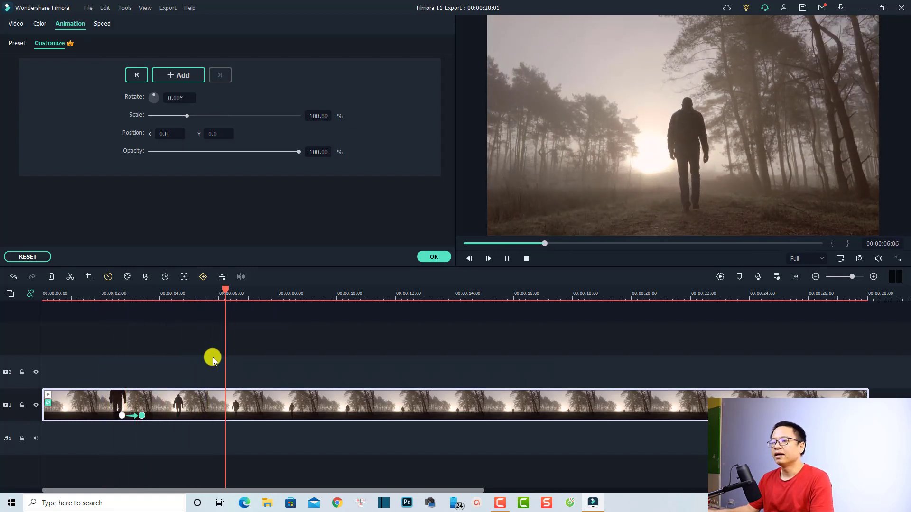
key("space")
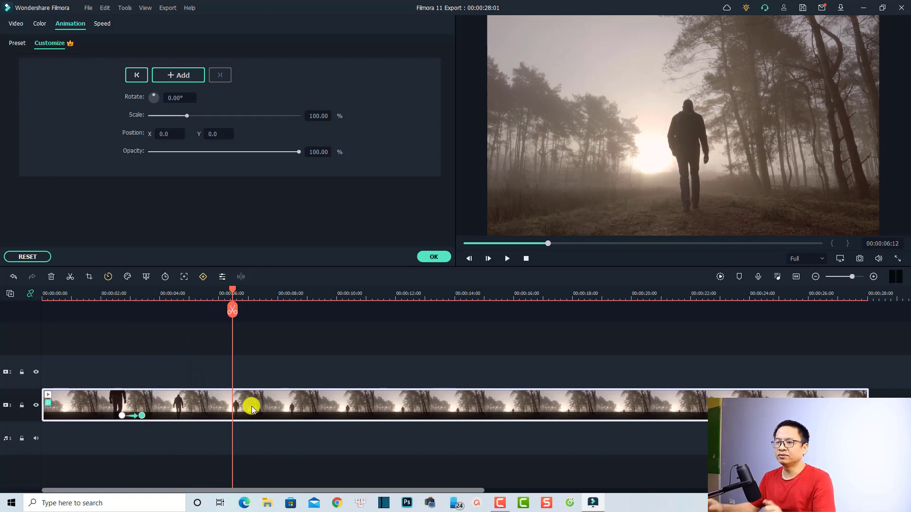
left_click(188, 77)
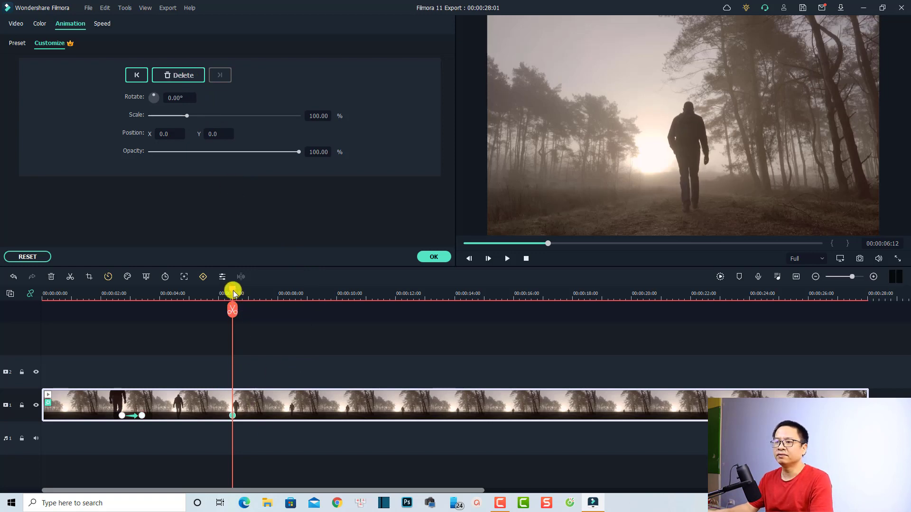
- Create a zoom-in keyframe at 00:00:06:21 by setting the clip's scale to 190%
left_click_drag(233, 291, 244, 300)
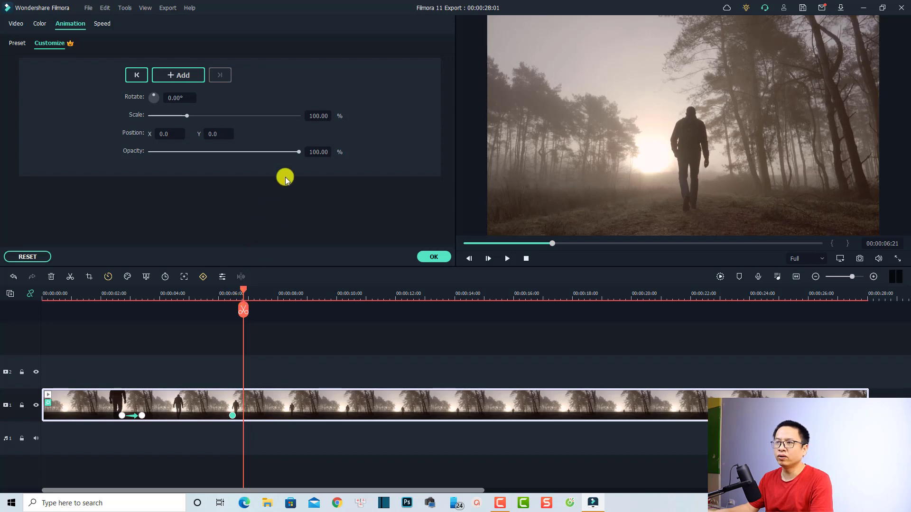
left_click(315, 116)
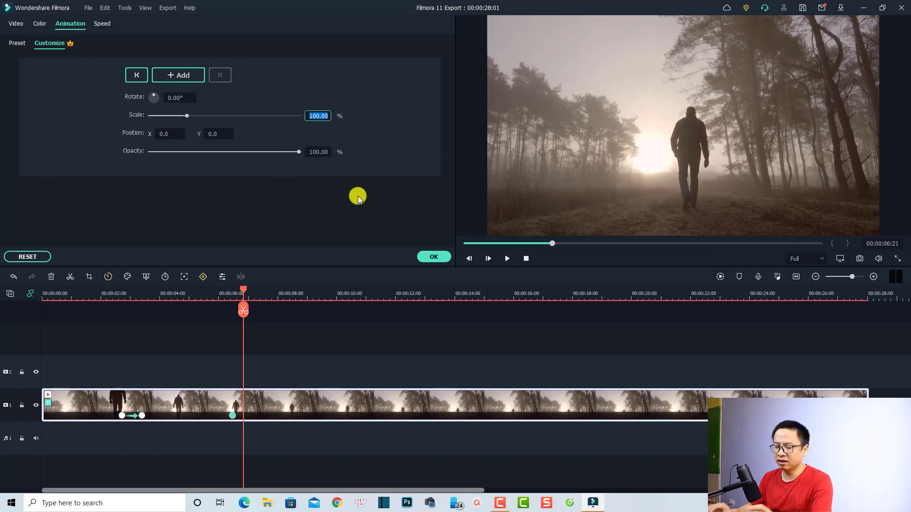
type("190")
key("Return")
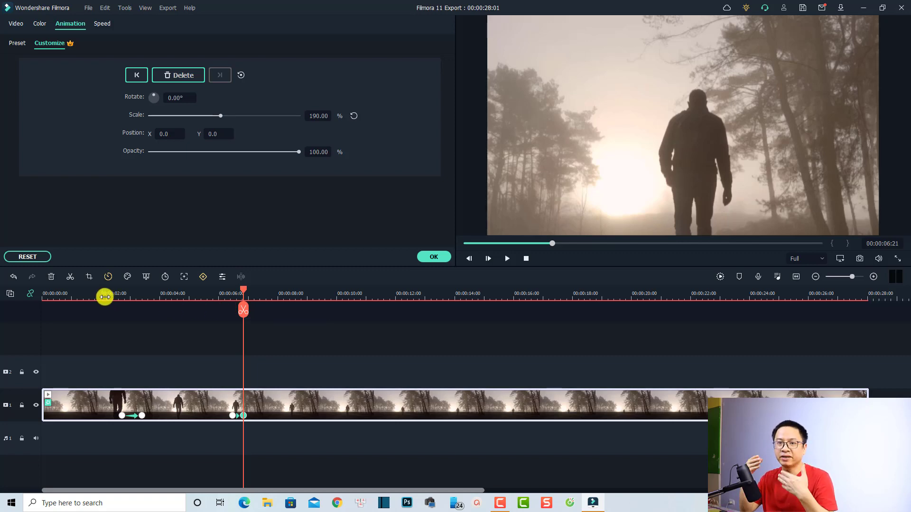
- Play back both zooms and add a keyframe at 00:00:09:10 that holds the 190% scale
left_click(105, 297)
key("space")
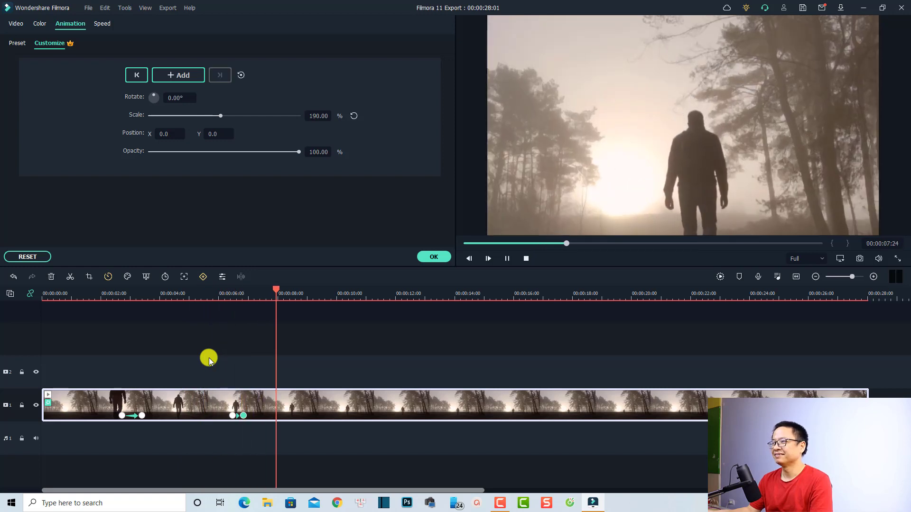
key("space")
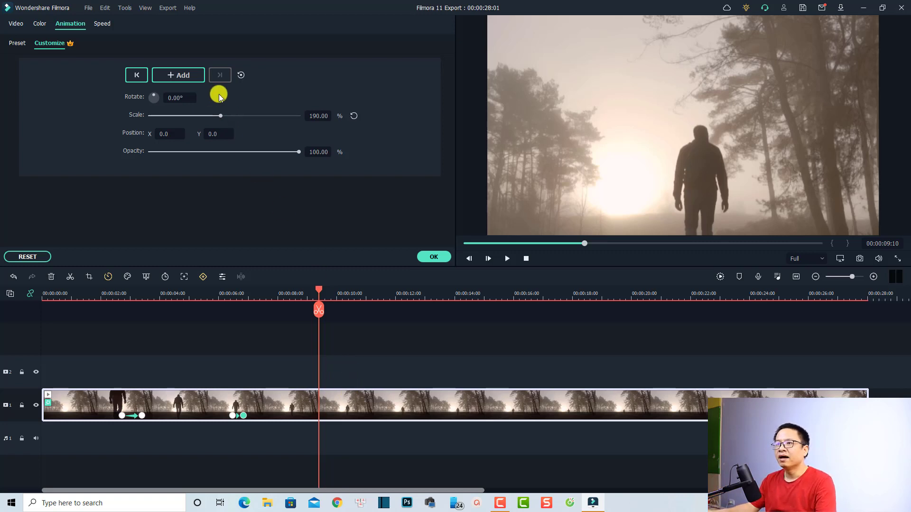
left_click(184, 78)
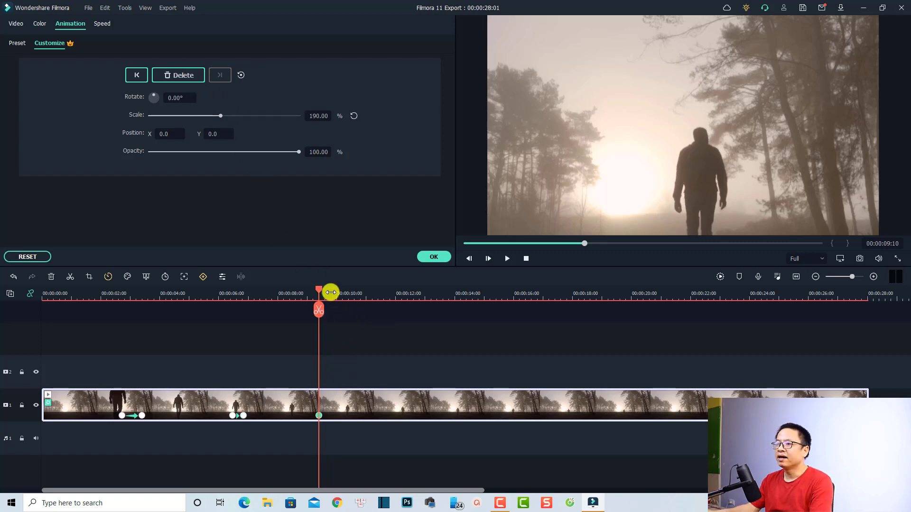
- Create a zoom-out keyframe at 00:00:15:16 by resetting the clip's scale to 100%, then play back and apply the animation
left_click_drag(319, 292, 503, 308)
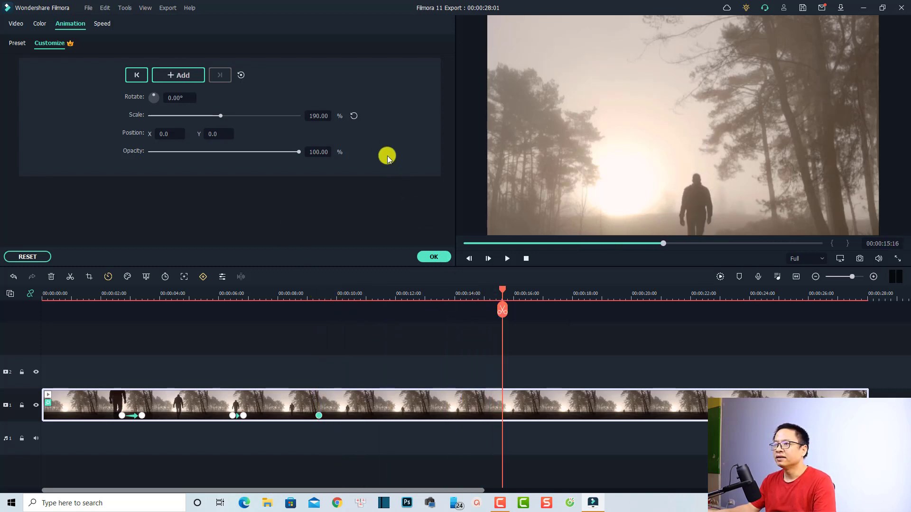
left_click(354, 117)
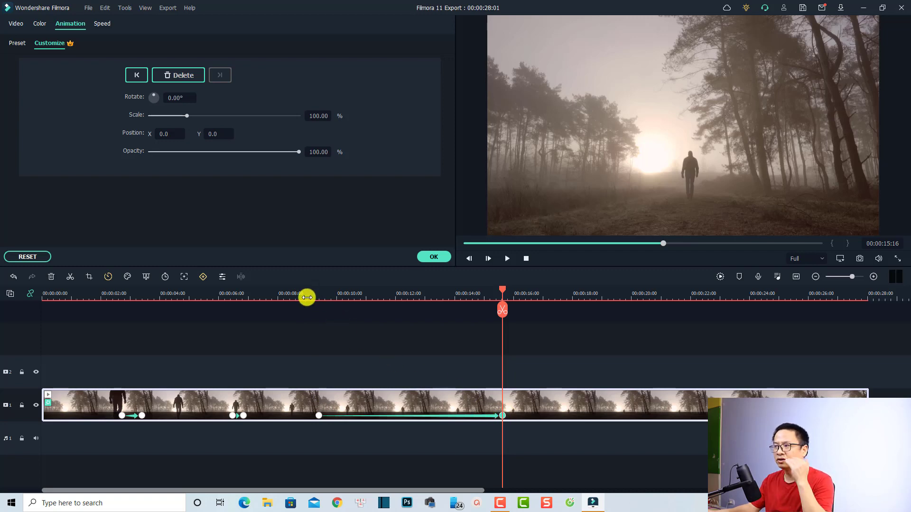
left_click(297, 296)
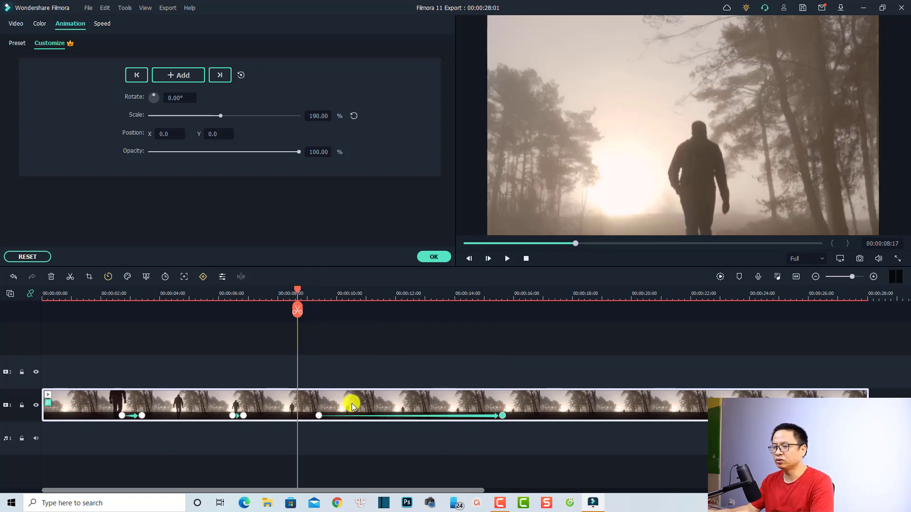
key("space")
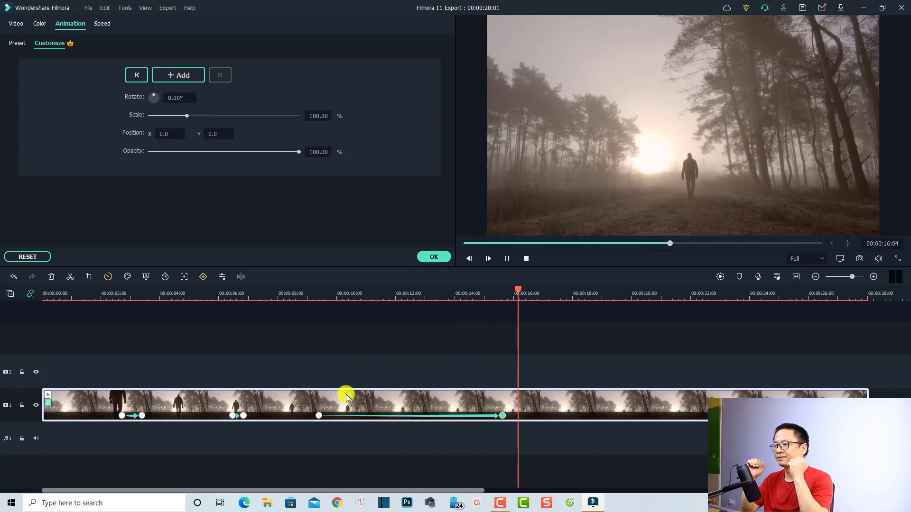
key("space")
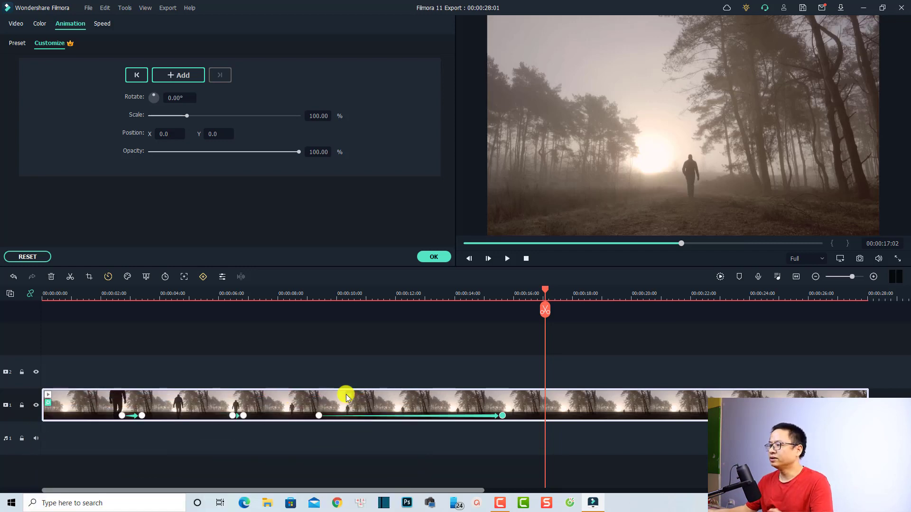
left_click(433, 257)
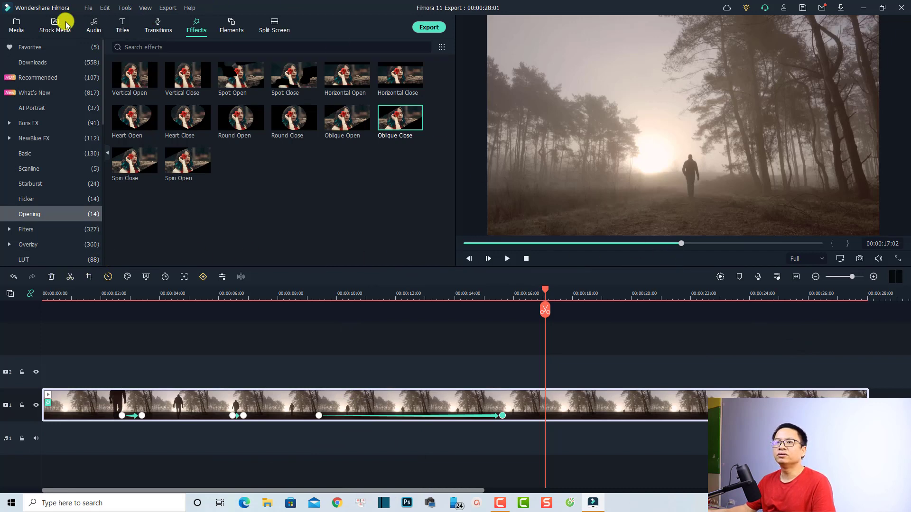
- Append the IMG_0008 photo directly after the walking clip on the first video track and play it back
left_click(18, 26)
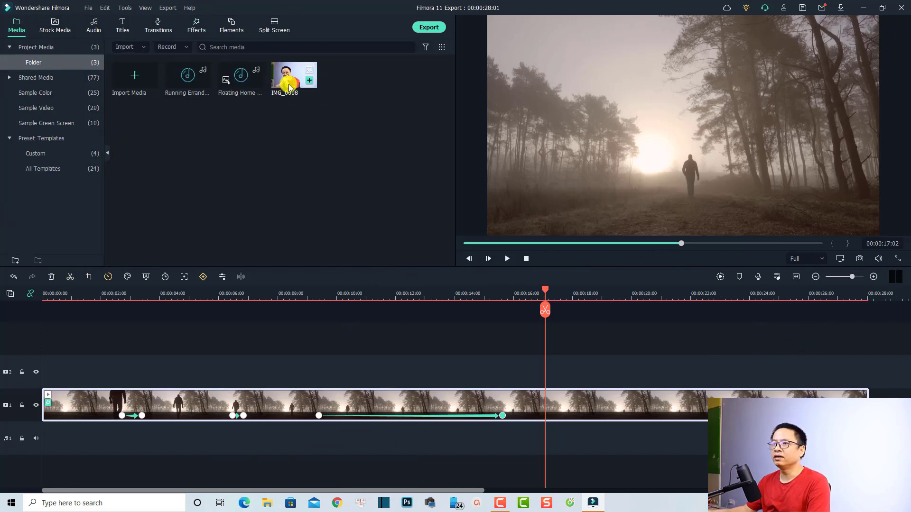
left_click_drag(289, 86, 871, 390)
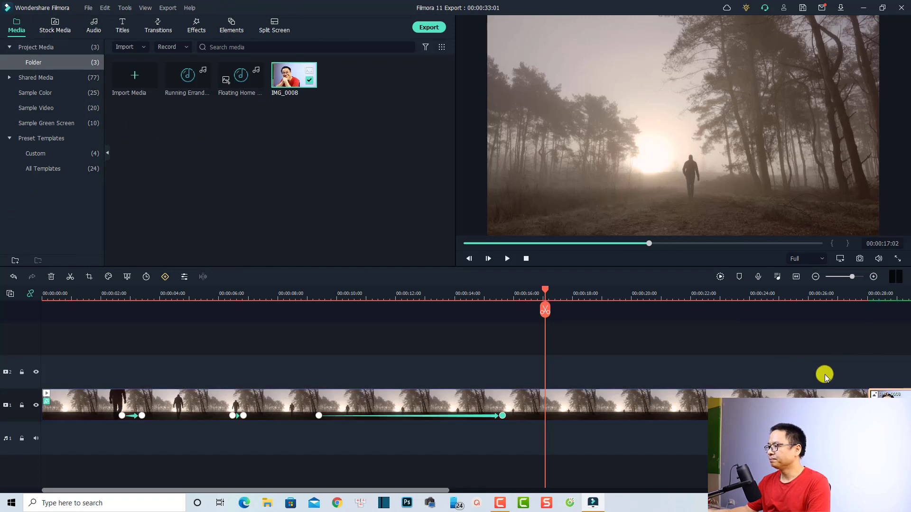
left_click(796, 280)
left_click(765, 297)
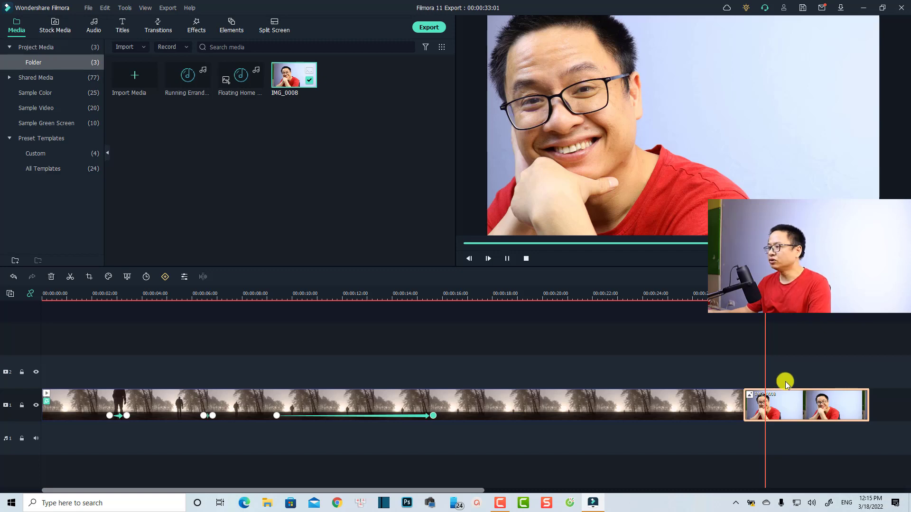
key("space")
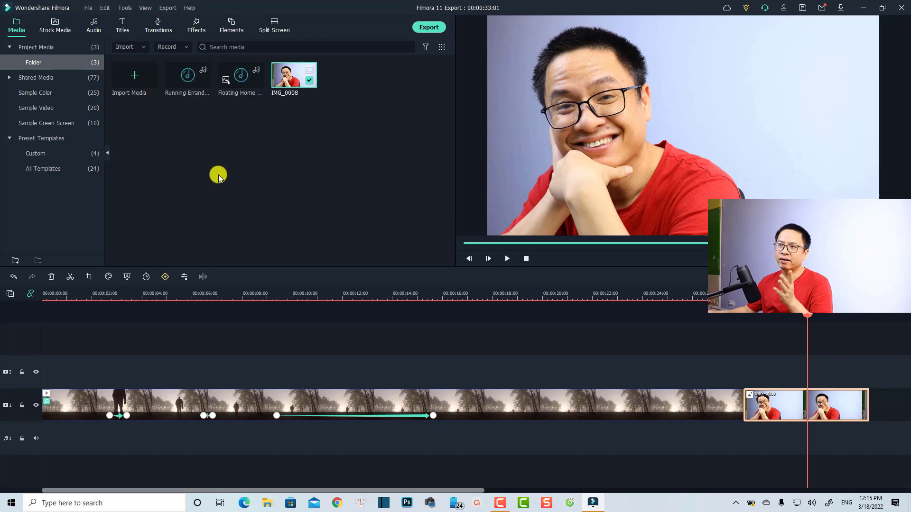
- In the photo's Pan & Zoom settings, move the start frame over the man's face and shrink the end frame to about 4602 x 2583
key("alt+c")
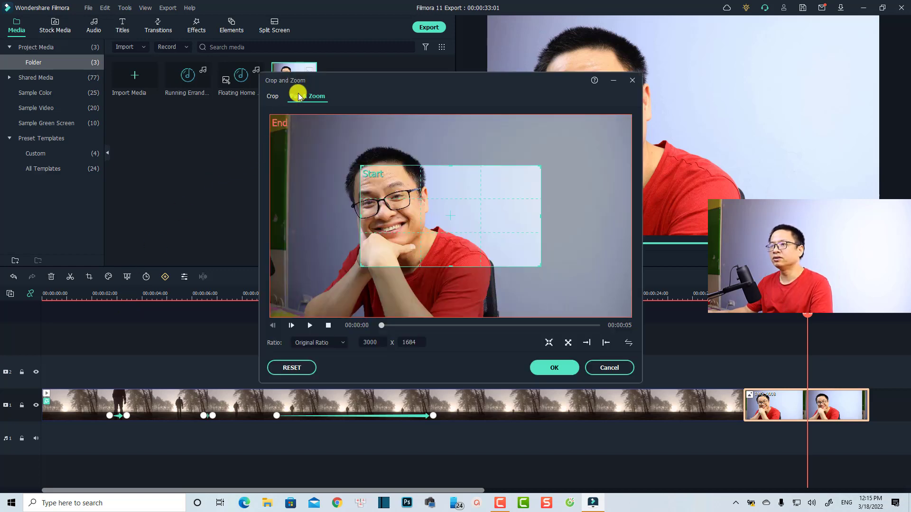
left_click(277, 155)
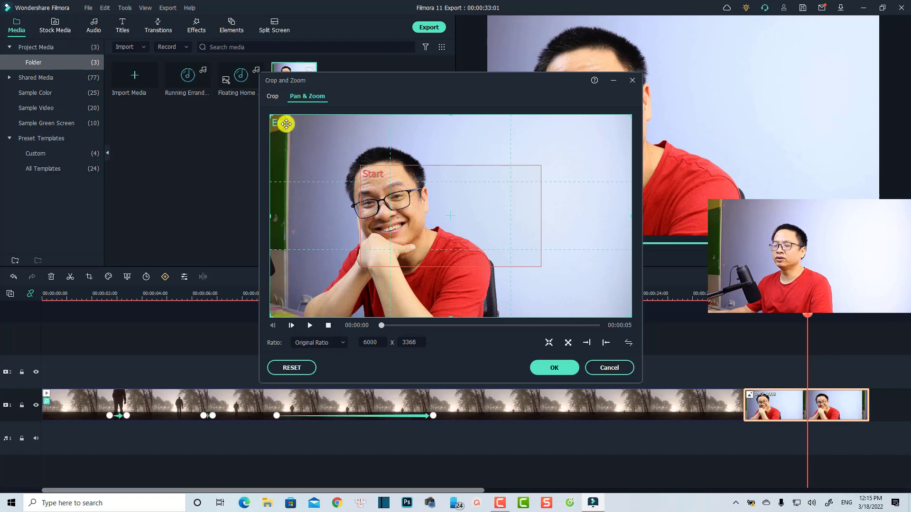
left_click(394, 186)
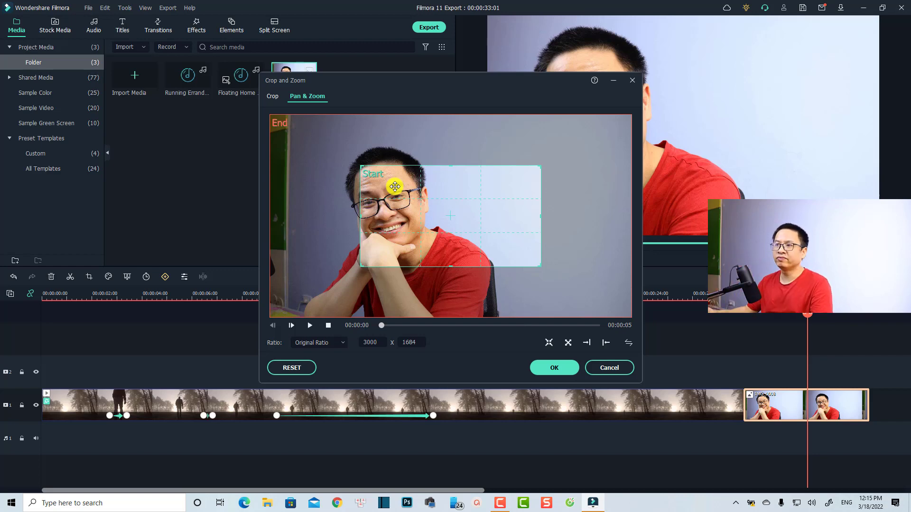
left_click_drag(414, 208, 345, 184)
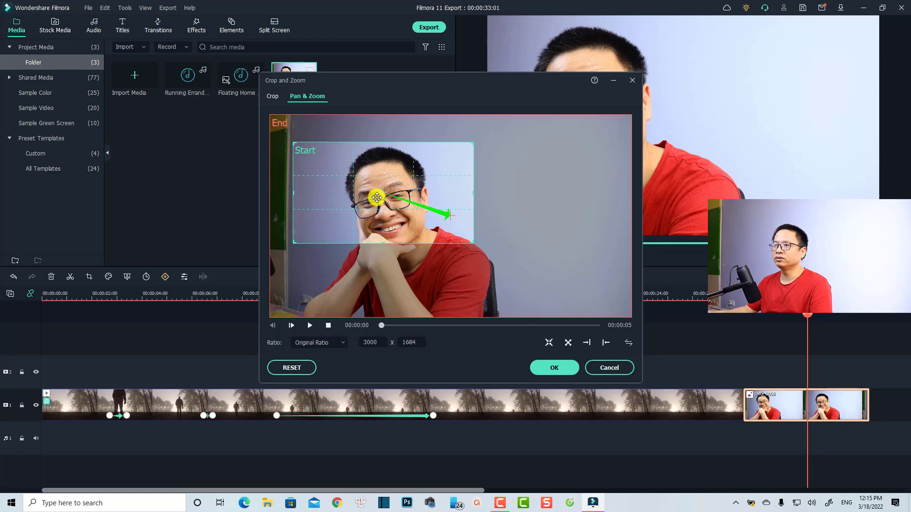
left_click(569, 279)
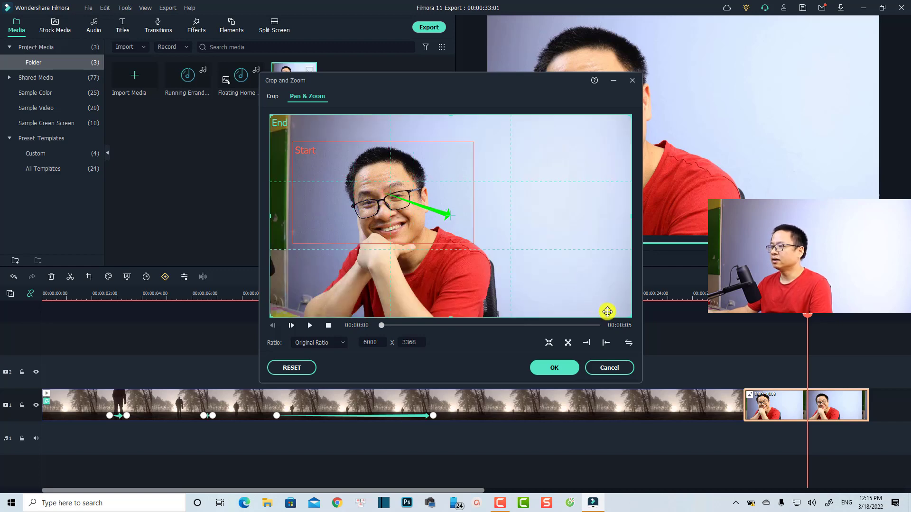
left_click_drag(632, 321, 547, 269)
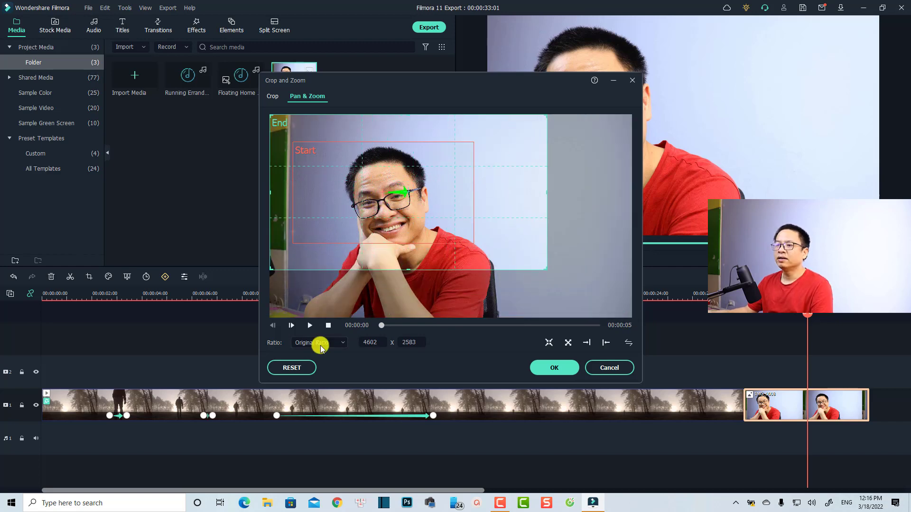
- Set the end frame's aspect ratio to 16:9 and preview the photo's pan and zoom movement
left_click(317, 343)
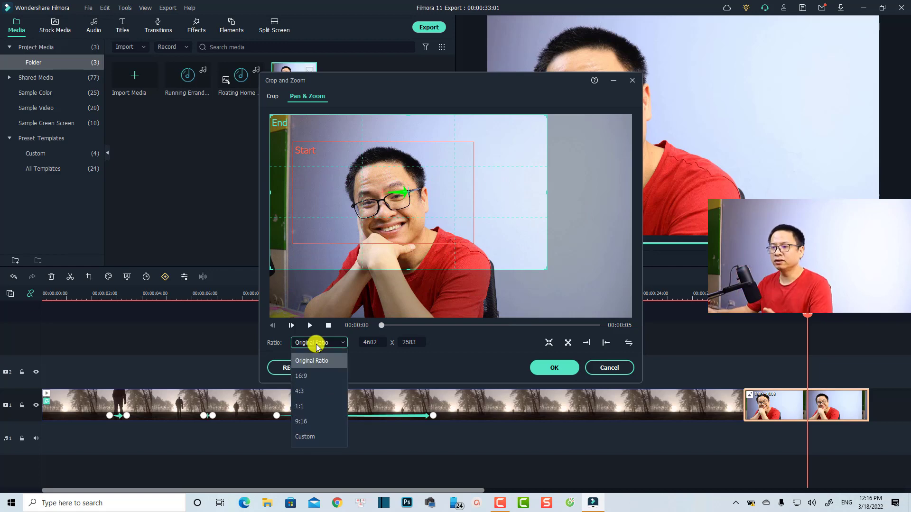
left_click(313, 360)
left_click(316, 343)
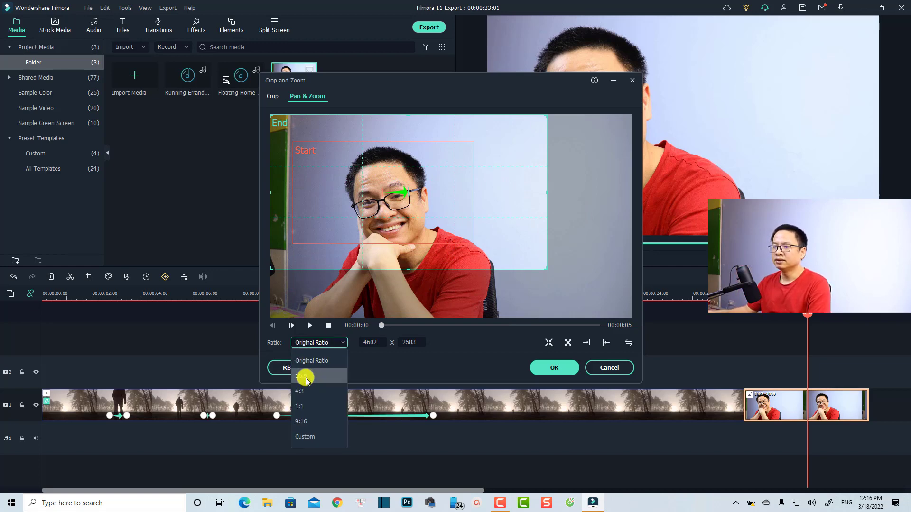
left_click(303, 377)
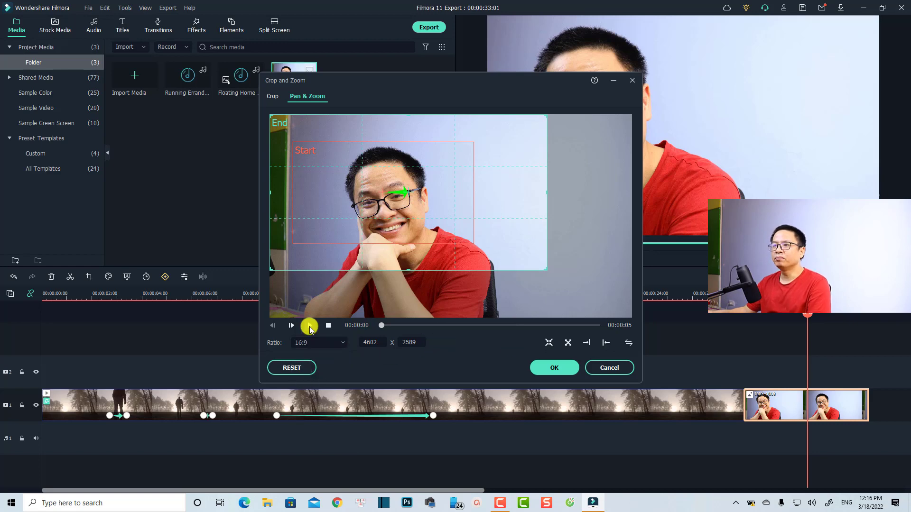
left_click(309, 325)
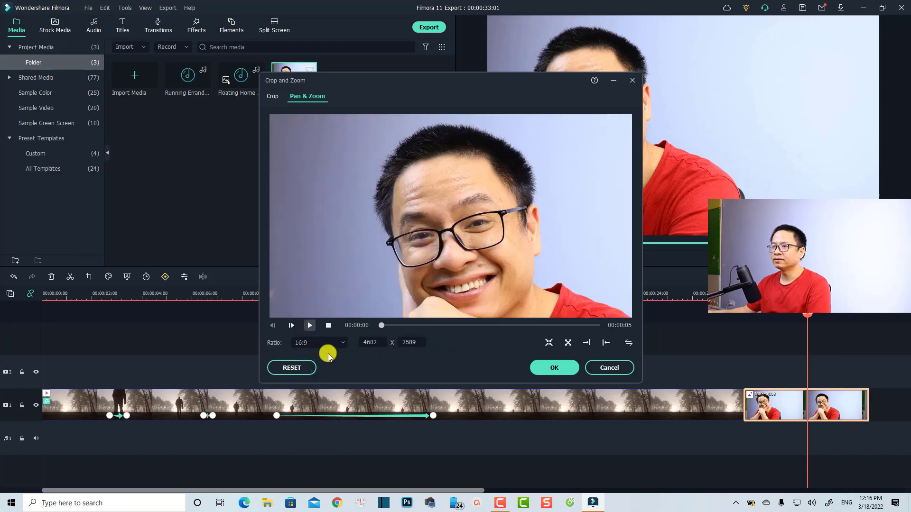